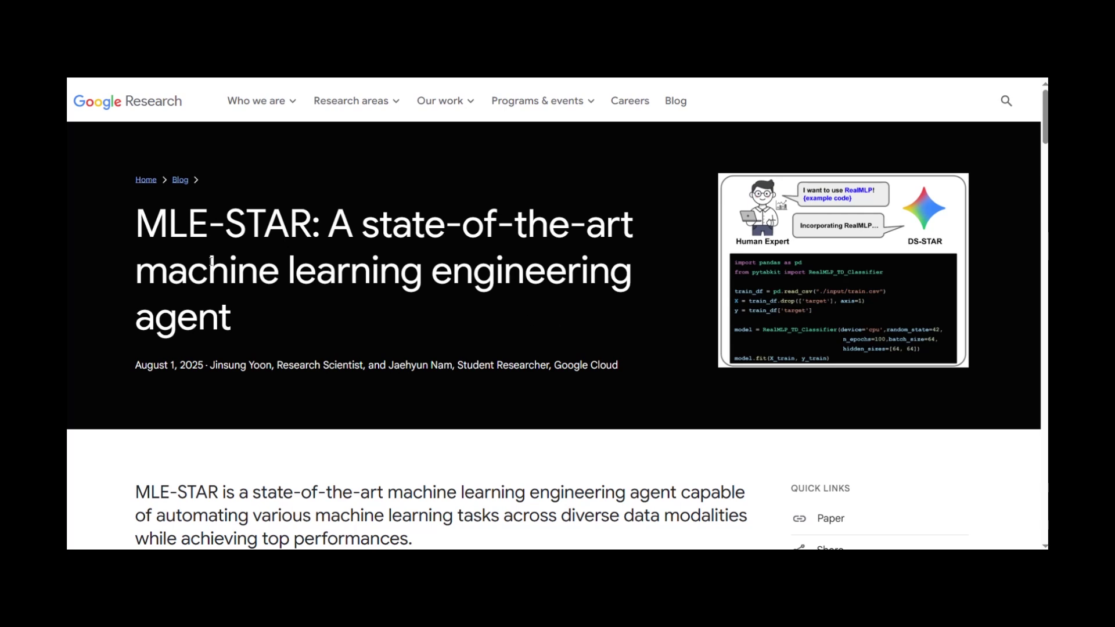
pyautogui.scroll(-3, 210, 264)
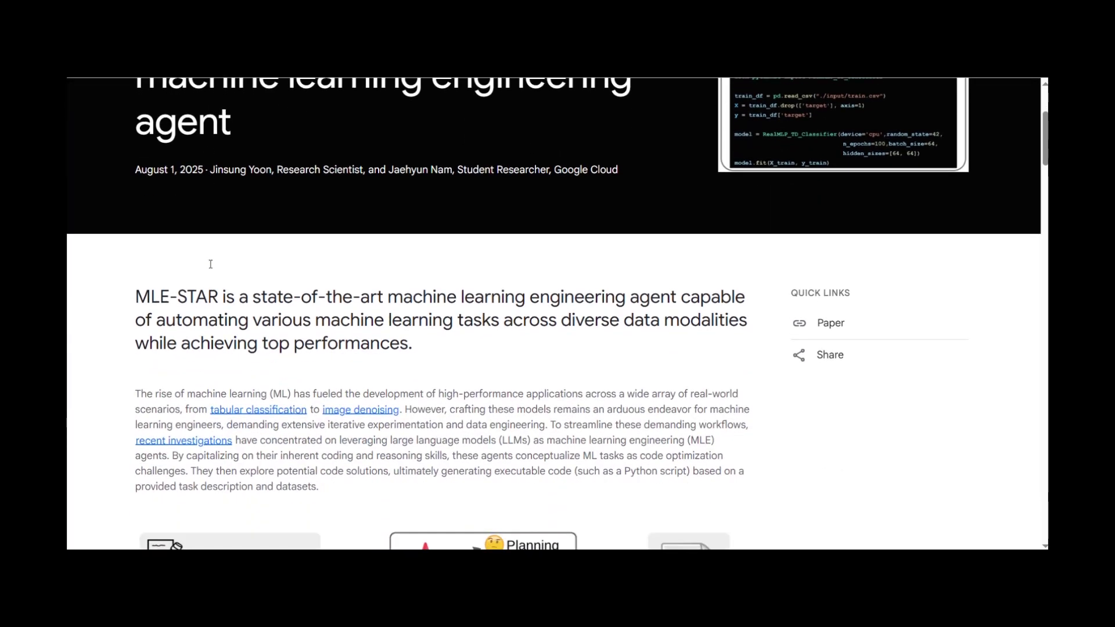
pyautogui.scroll(-2, 210, 264)
pyautogui.scroll(-1, 210, 265)
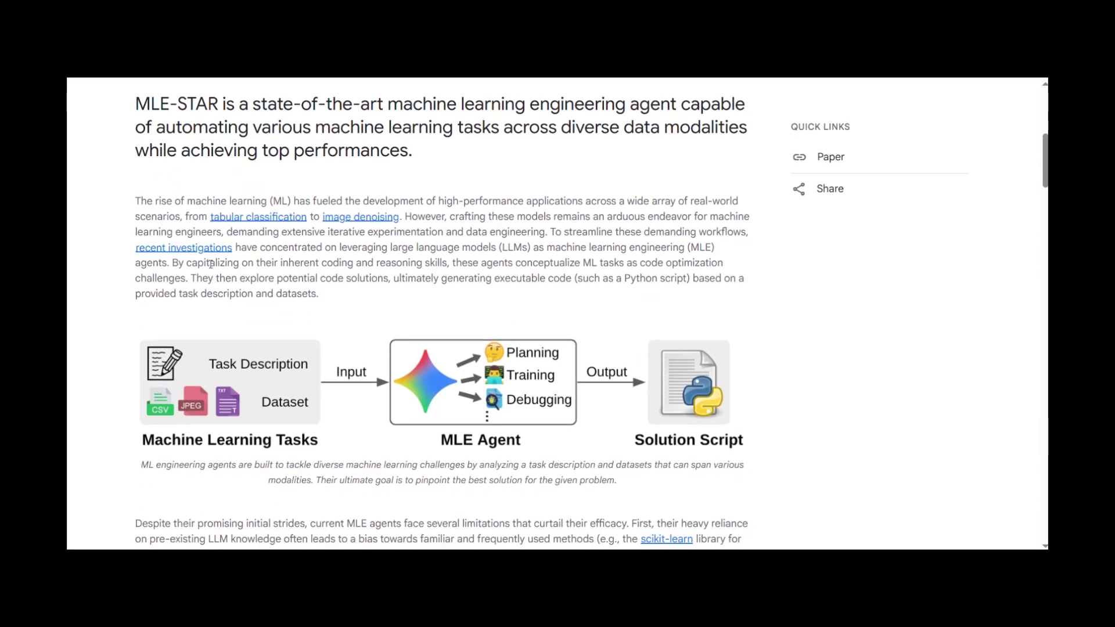
pyautogui.scroll(-1, 209, 264)
pyautogui.scroll(-3, 211, 264)
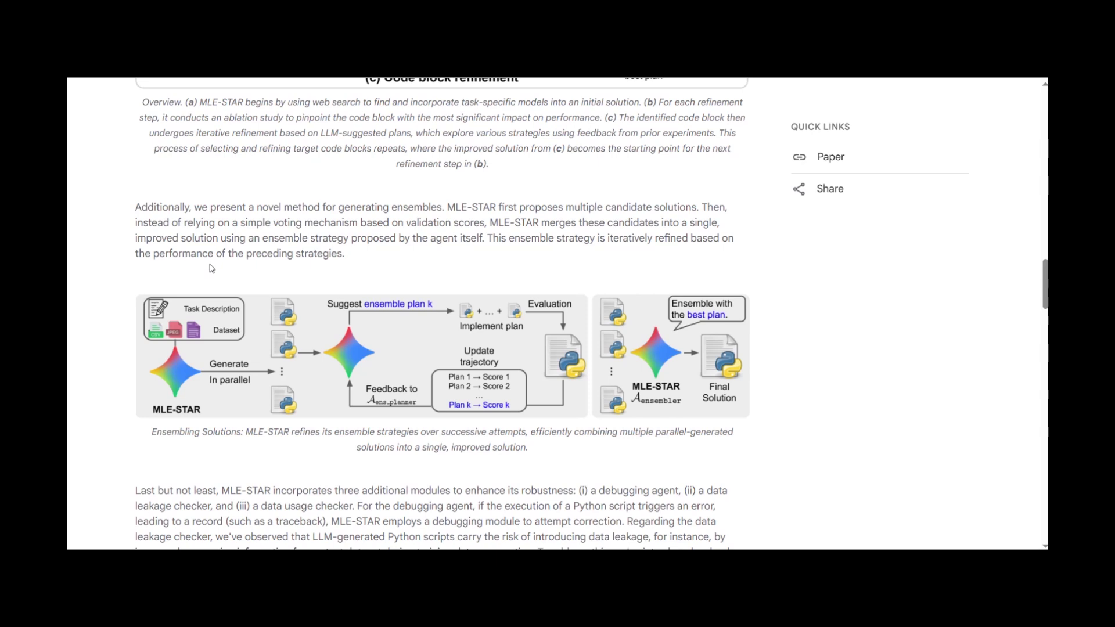
pyautogui.scroll(-3, 210, 268)
pyautogui.scroll(-1, 209, 268)
pyautogui.scroll(-3, 210, 268)
pyautogui.scroll(-4, 210, 269)
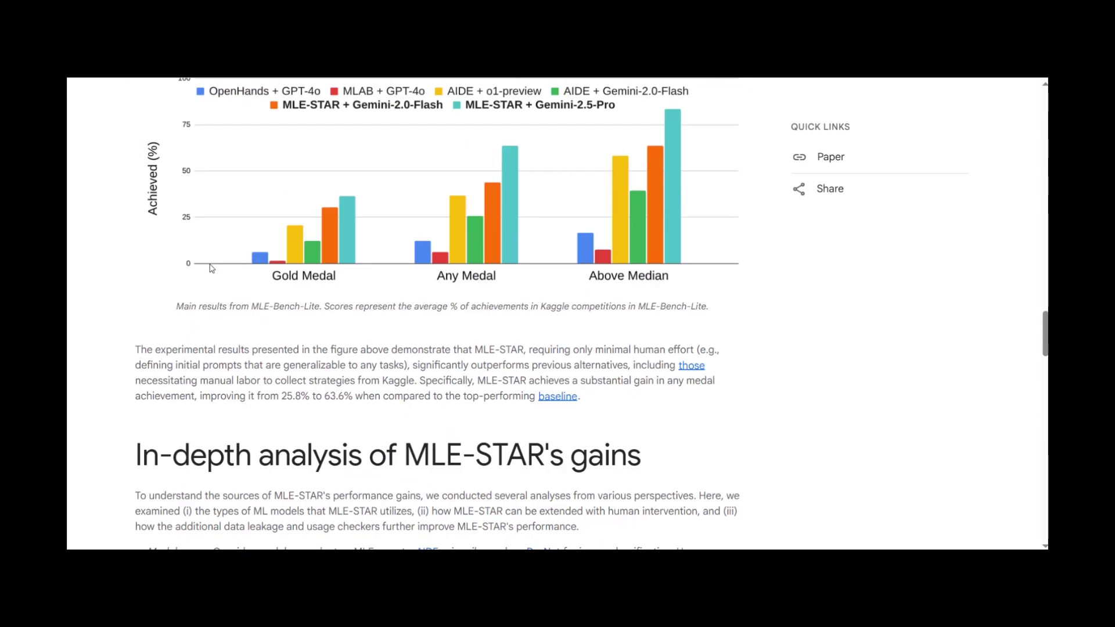
pyautogui.scroll(-2, 209, 268)
pyautogui.scroll(-3, 209, 269)
pyautogui.scroll(-3, 211, 269)
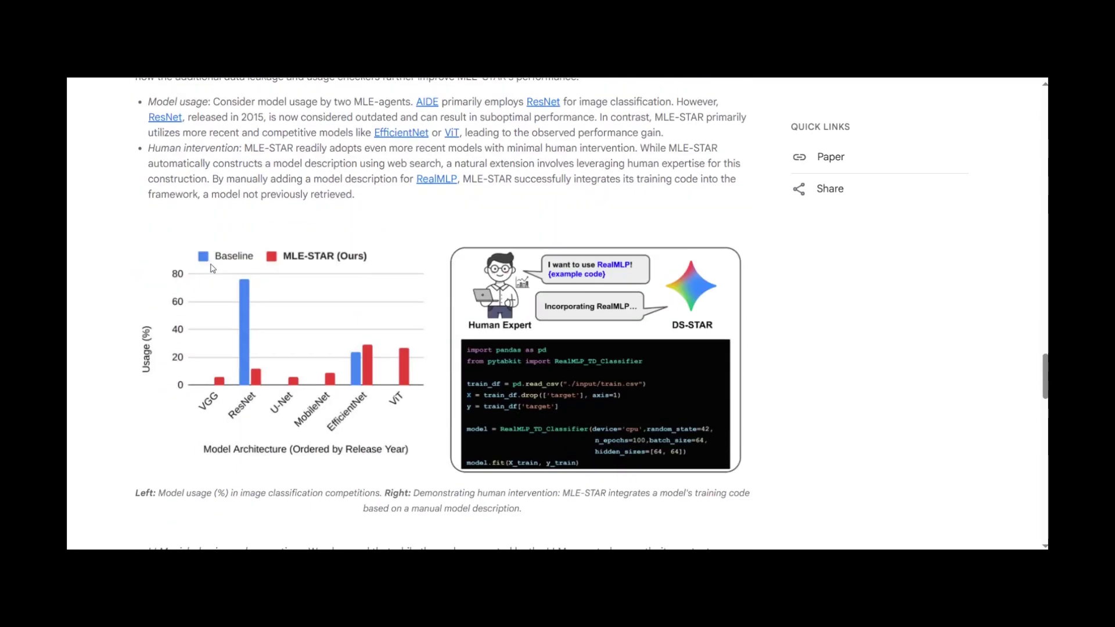
pyautogui.scroll(-4, 219, 233)
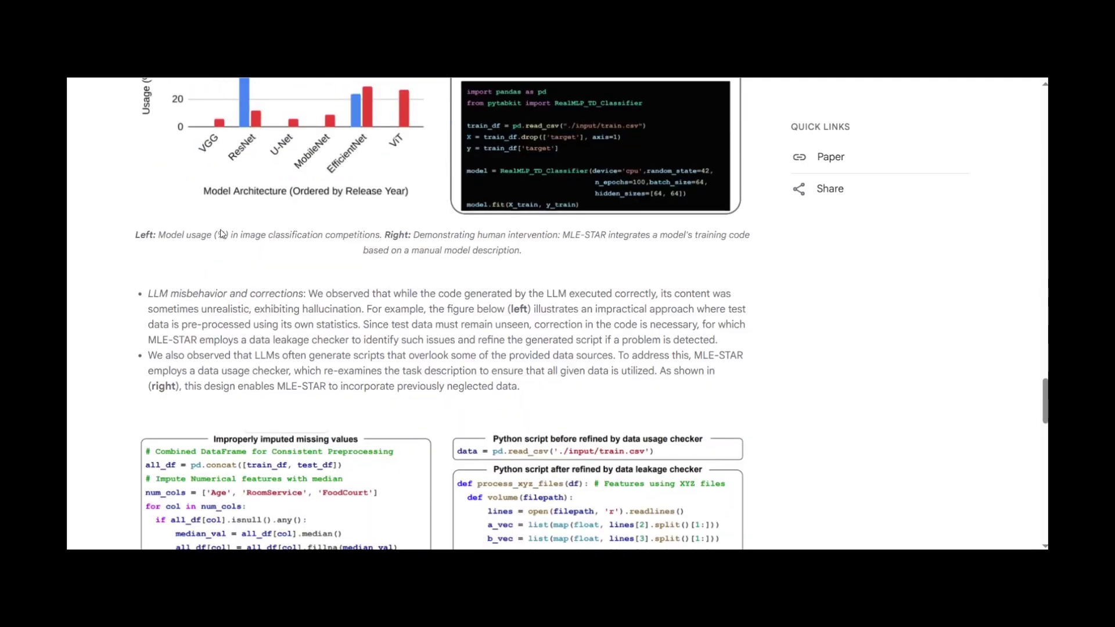
pyautogui.scroll(-5, 218, 233)
pyautogui.scroll(-3, 223, 240)
pyautogui.scroll(-5, 223, 239)
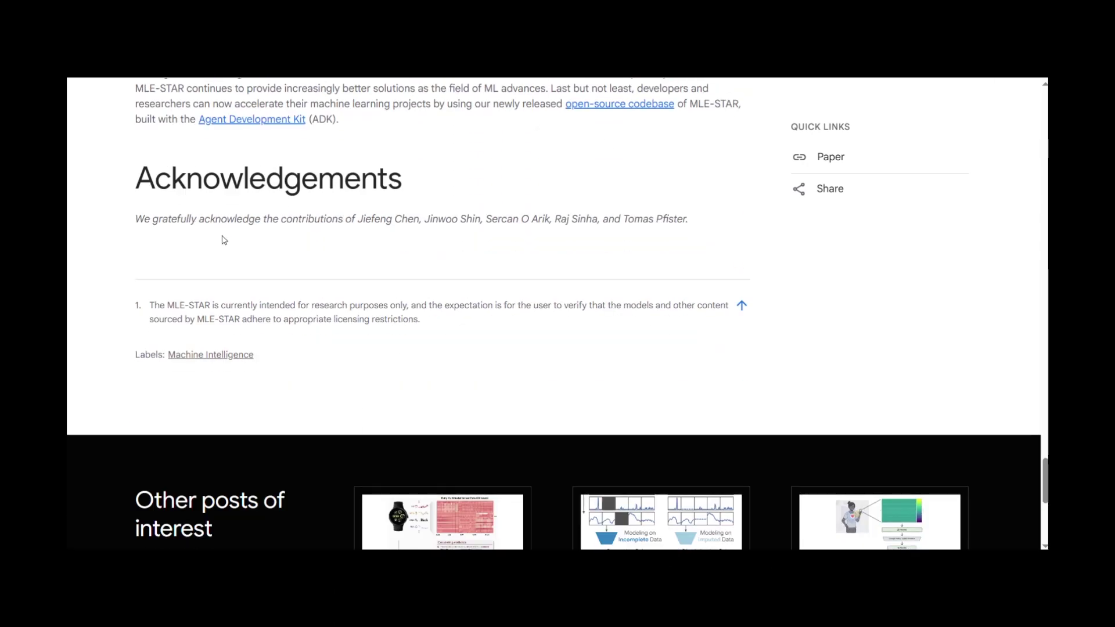
pyautogui.scroll(-5, 223, 239)
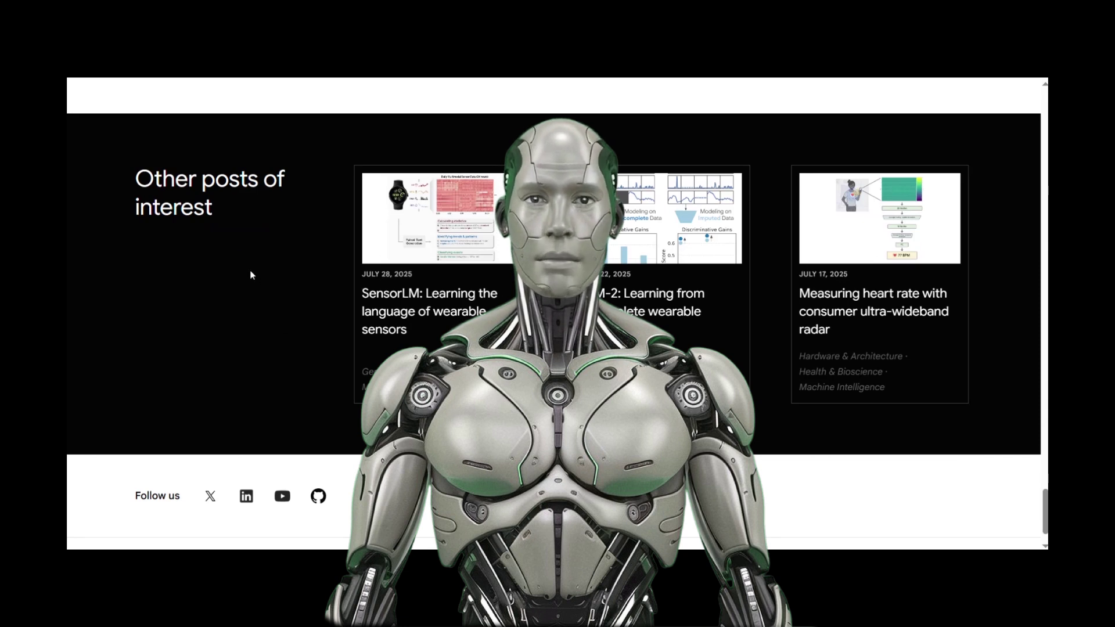
pyautogui.scroll(10, 250, 272)
pyautogui.scroll(4, 256, 281)
pyautogui.scroll(5, 258, 283)
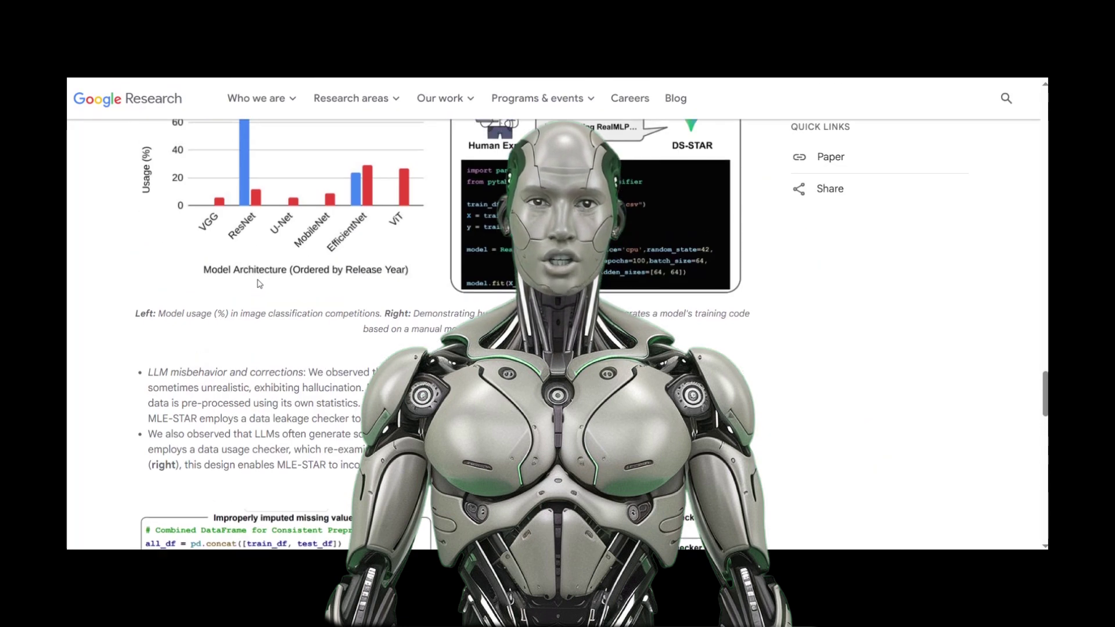
pyautogui.scroll(5, 258, 283)
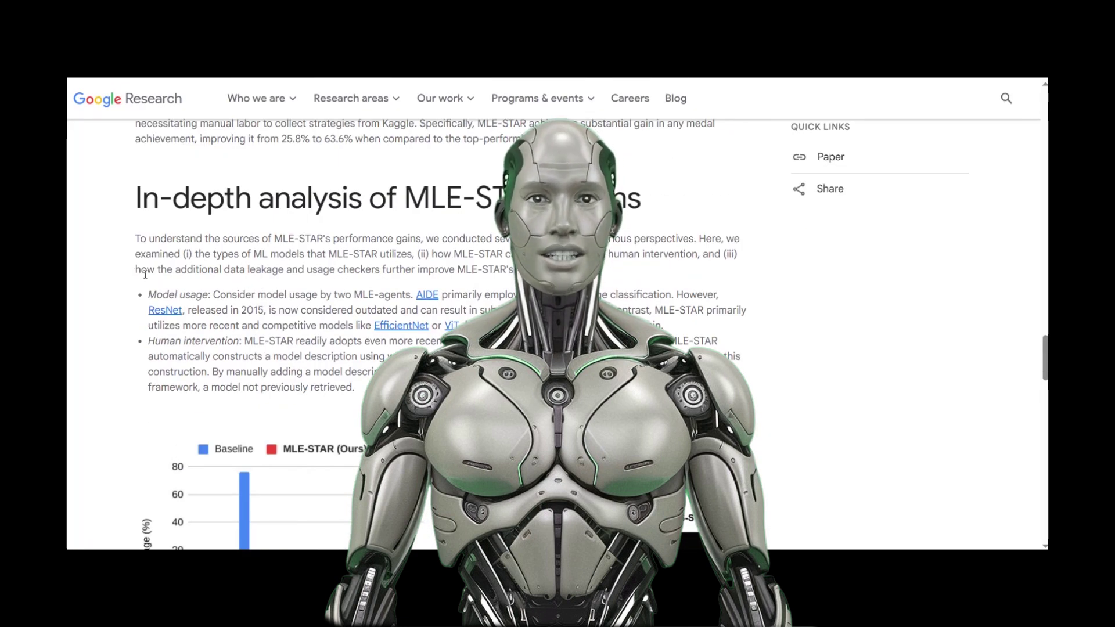
pyautogui.scroll(4, 145, 273)
pyautogui.scroll(-1, 149, 279)
pyautogui.scroll(-1, 148, 273)
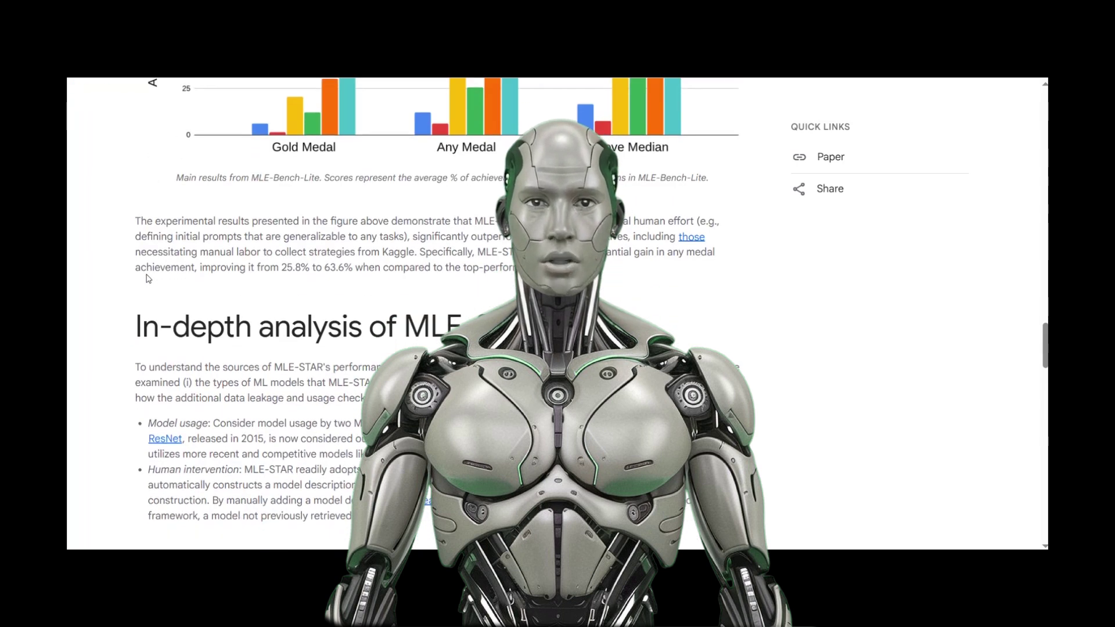
pyautogui.scroll(-2, 147, 269)
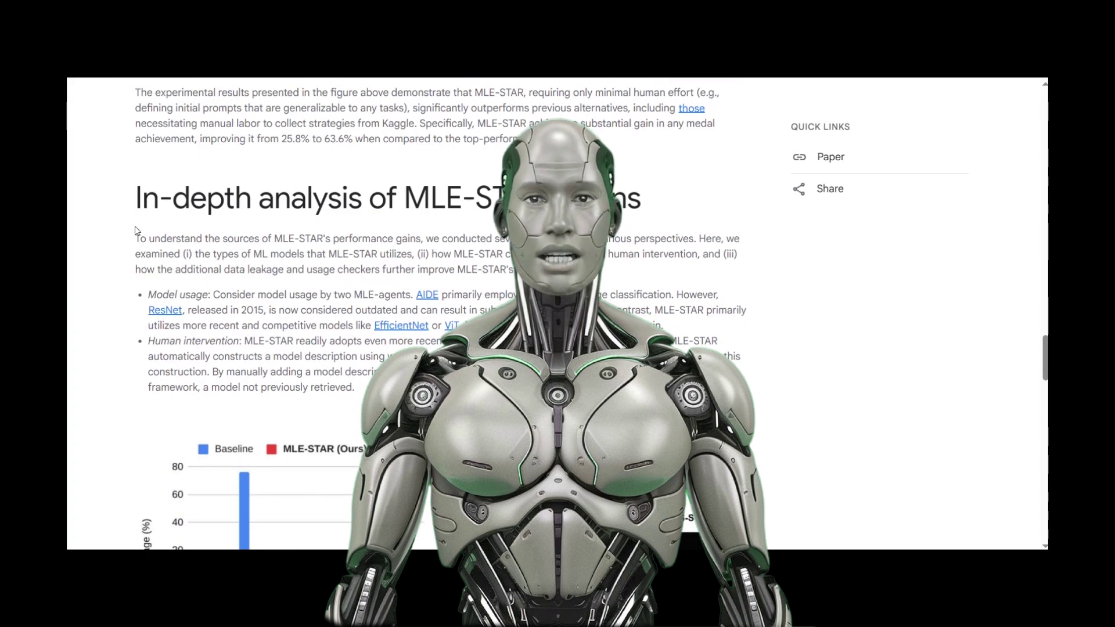
# Highlight the In-depth analysis heading and opening paragraph, then dismiss the image options menu
pyautogui.moveTo(133, 202); pyautogui.dragTo(339, 267)
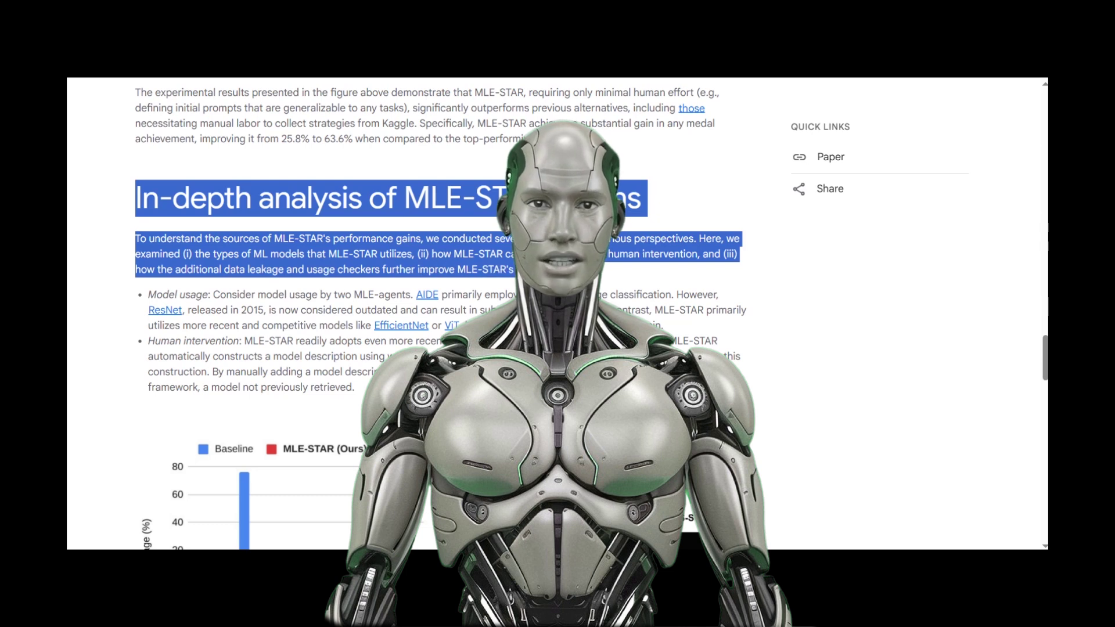
pyautogui.click(607, 279)
pyautogui.scroll(2, 608, 280)
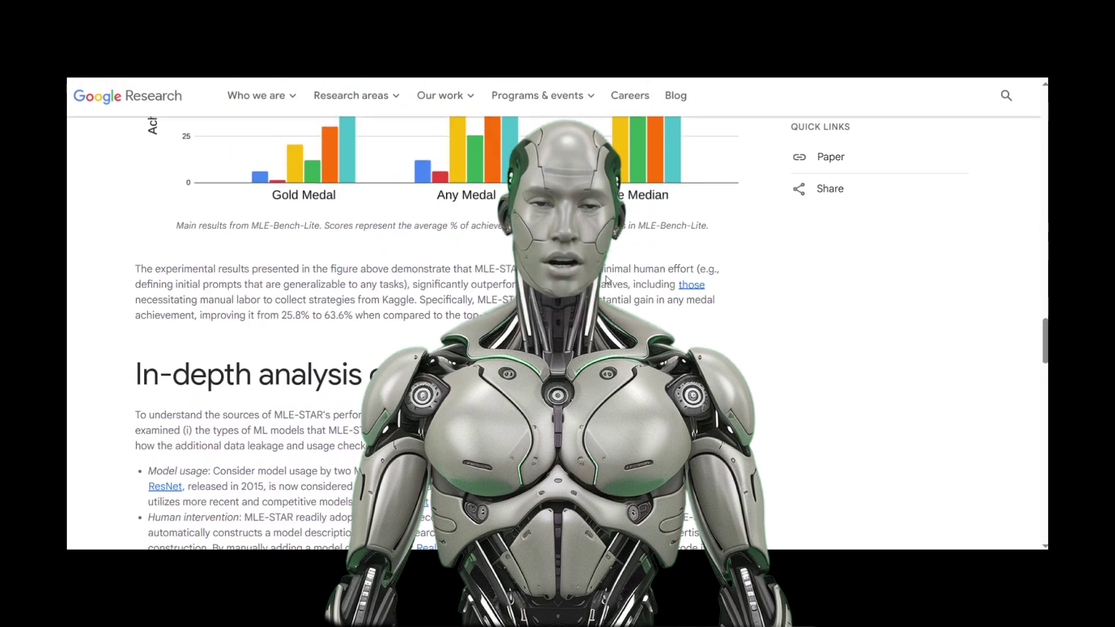
pyautogui.scroll(2, 607, 280)
pyautogui.scroll(1, 608, 279)
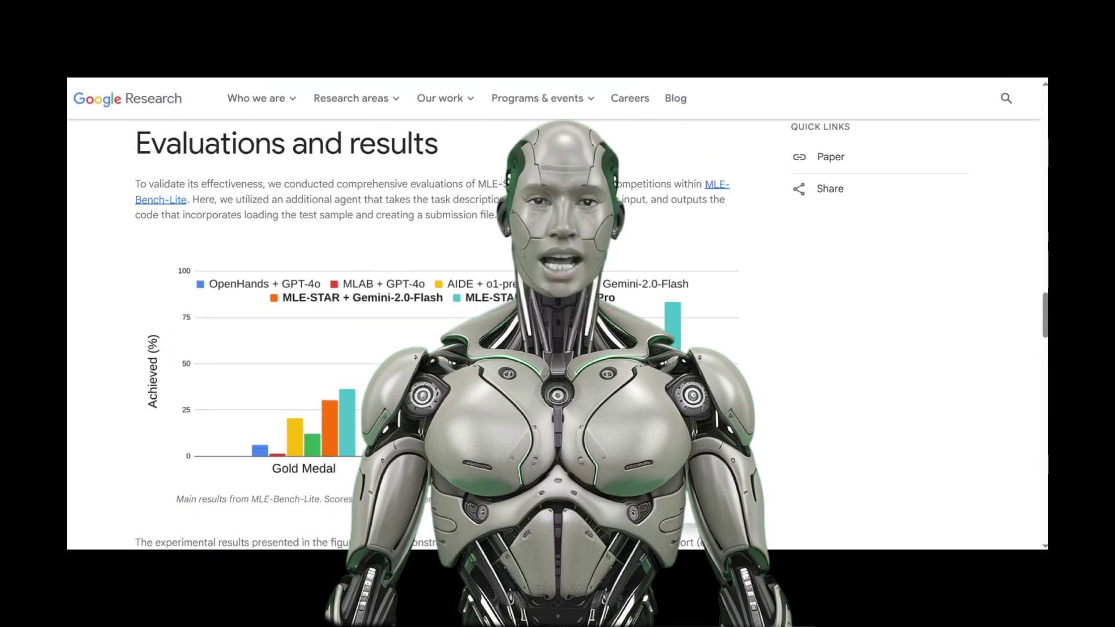
pyautogui.scroll(3, 501, 252)
pyautogui.scroll(2, 501, 251)
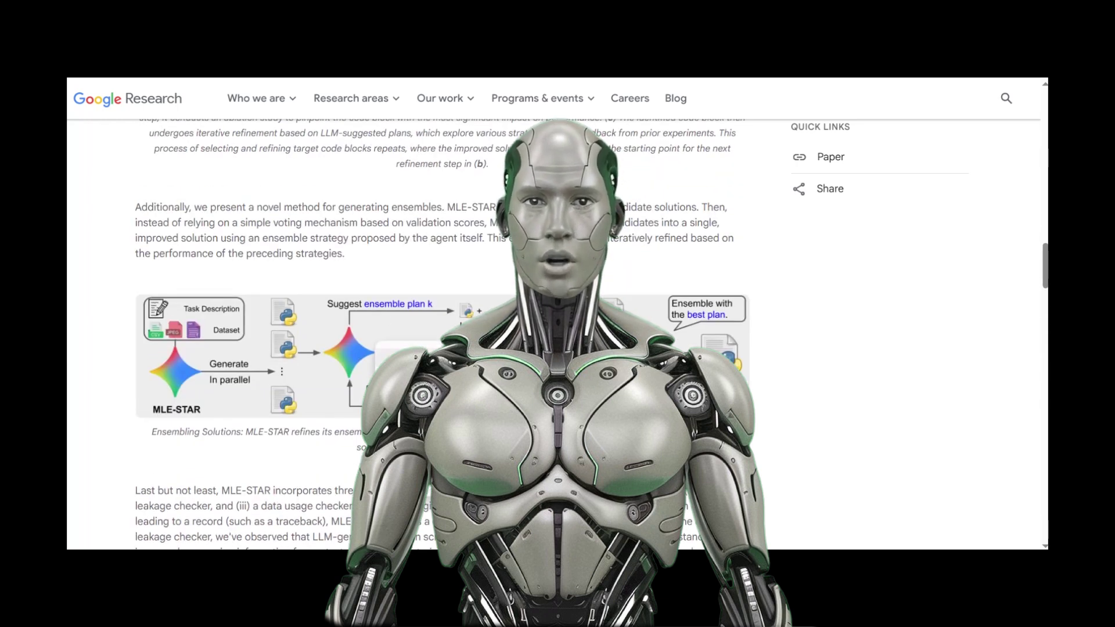
pyautogui.scroll(1, 442, 333)
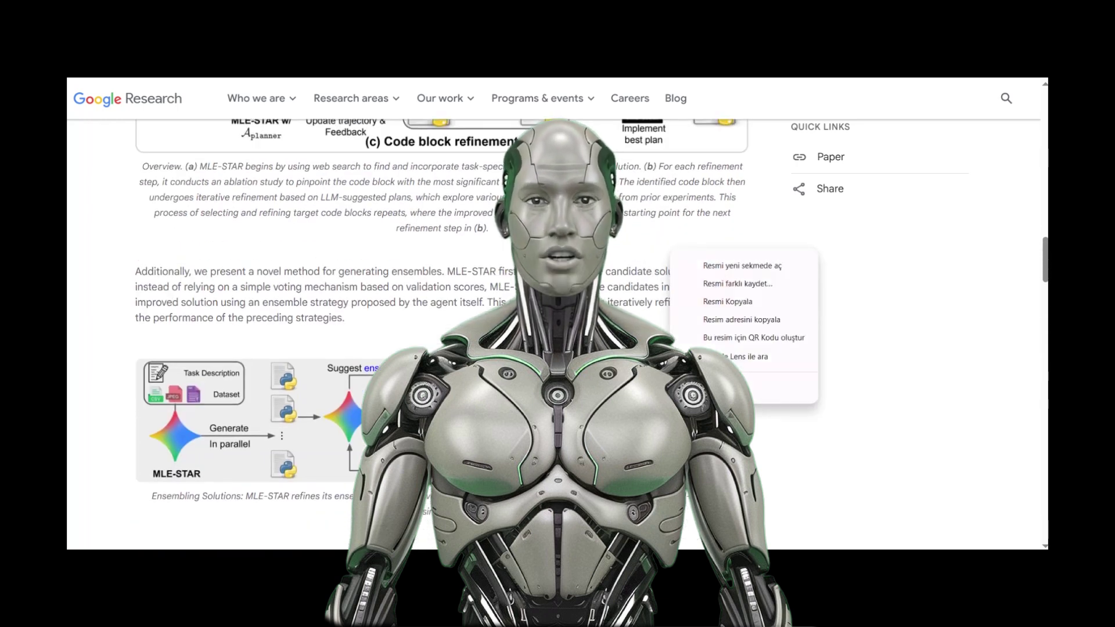
pyautogui.press('Escape')
pyautogui.scroll(2, 719, 275)
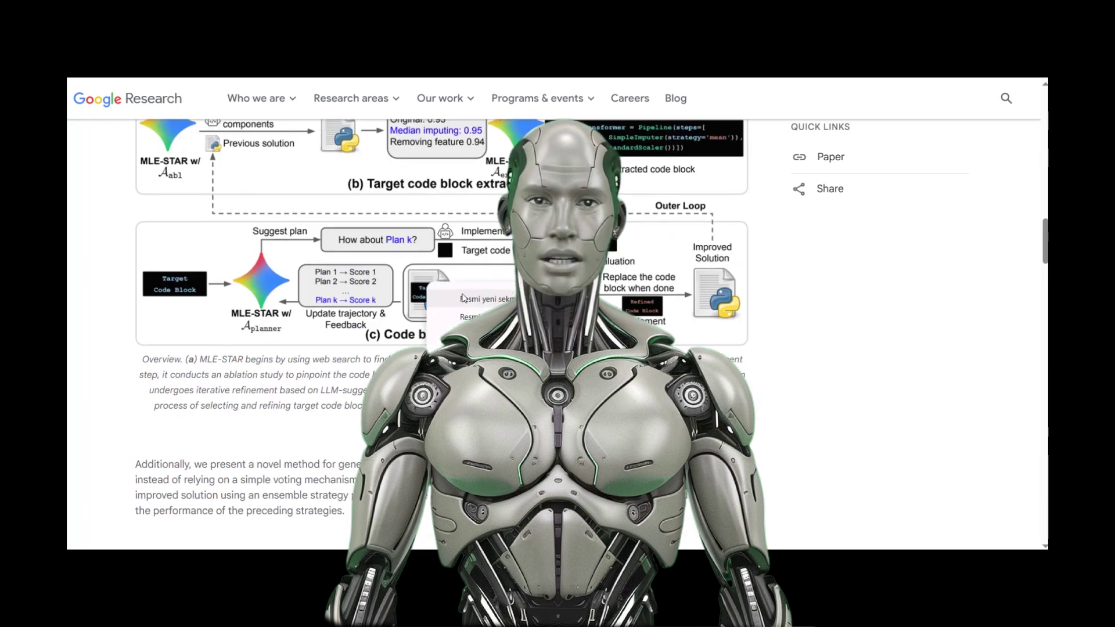
pyautogui.scroll(2, 477, 273)
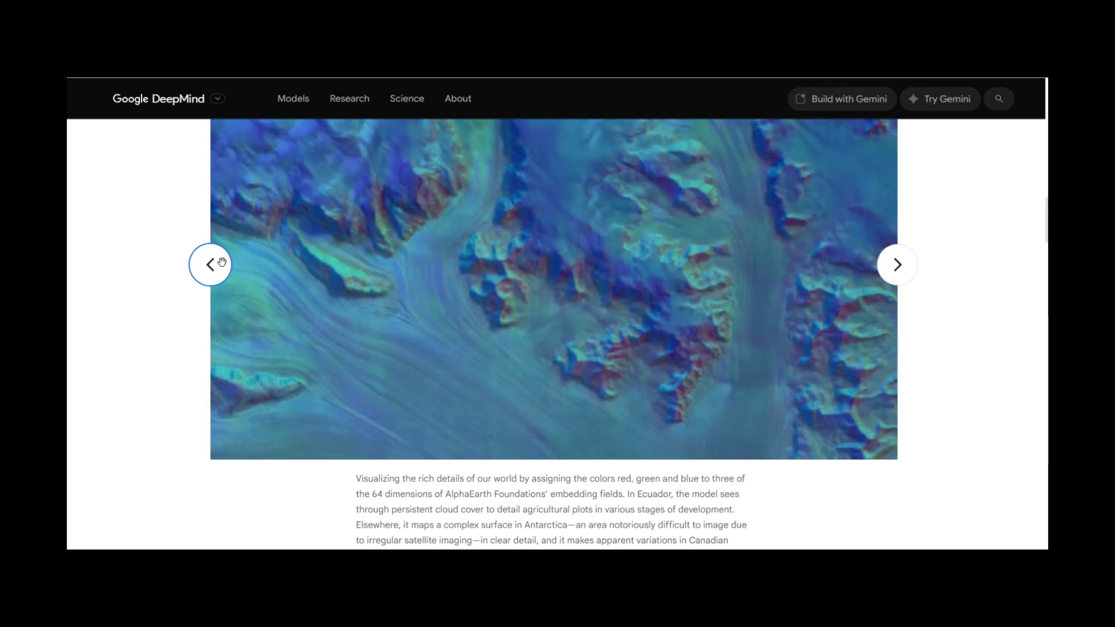
# Return the carousel to the Ecuador farmland image and highlight the Empowering others with AI paragraph
pyautogui.click(222, 264)
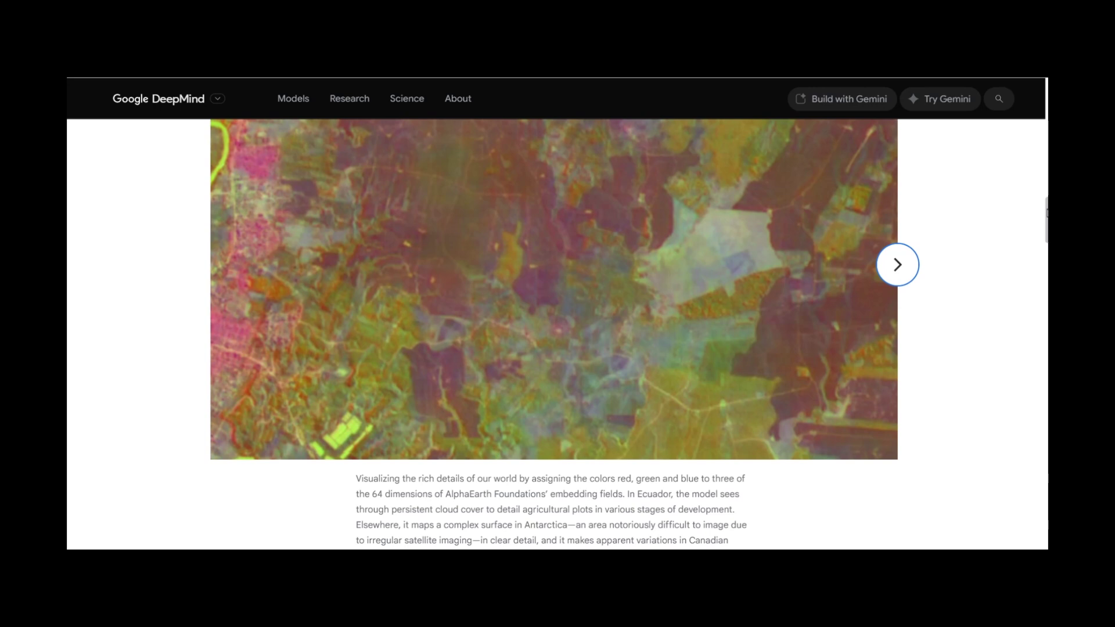
pyautogui.scroll(-5, 558, 314)
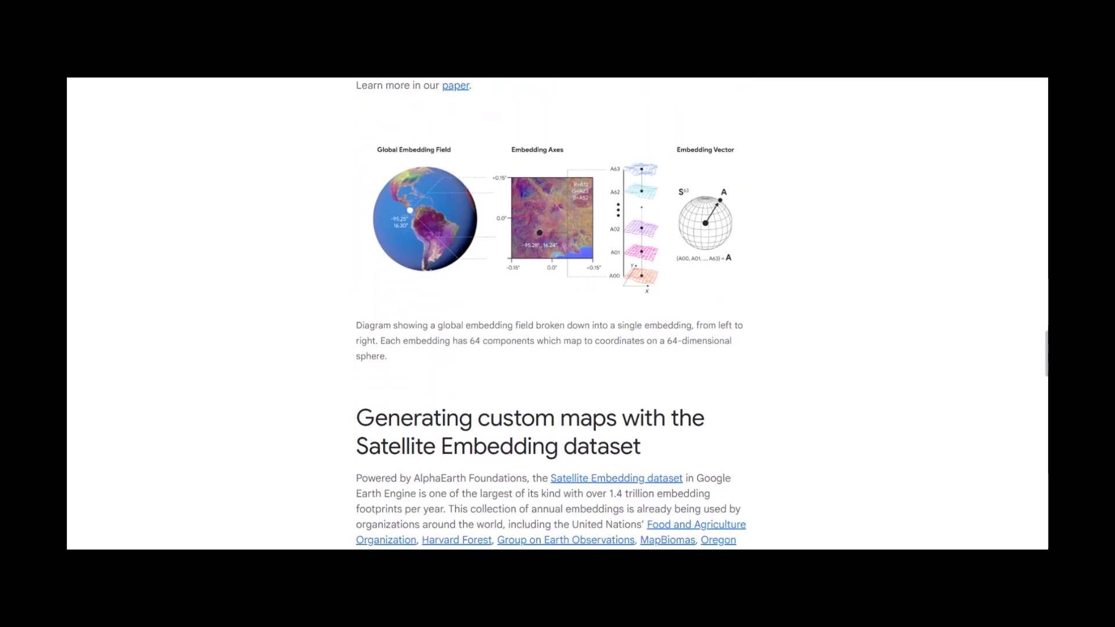
pyautogui.scroll(-2, 557, 313)
pyautogui.scroll(-2, 558, 314)
pyautogui.scroll(-2, 558, 314)
pyautogui.scroll(-2, 558, 313)
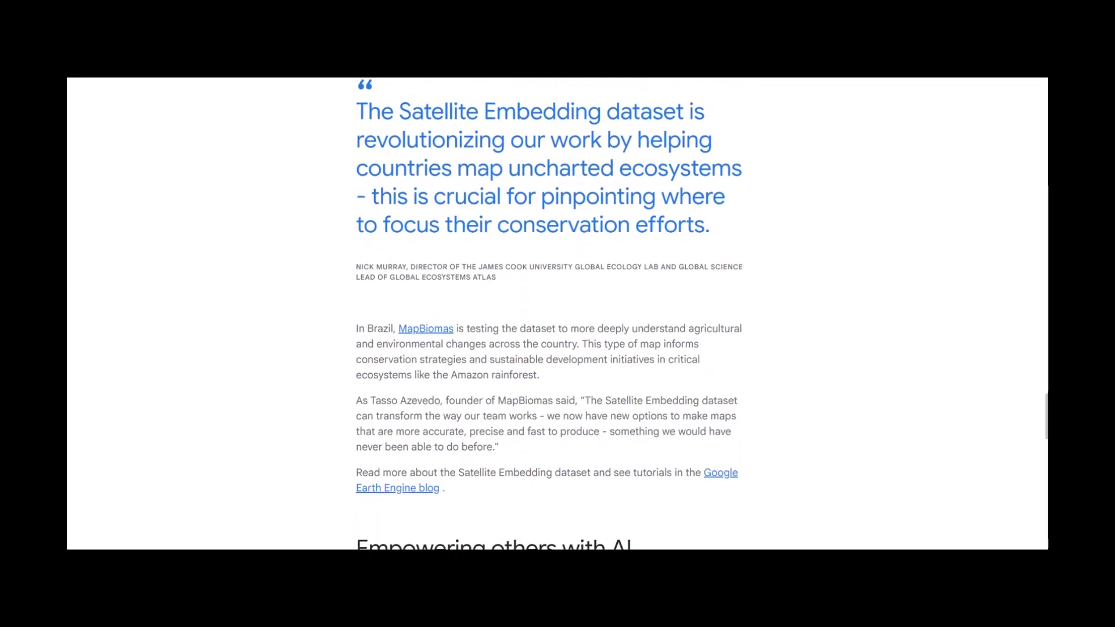
pyautogui.scroll(-2, 558, 313)
pyautogui.scroll(-2, 558, 314)
pyautogui.scroll(-2, 557, 314)
pyautogui.scroll(-2, 558, 315)
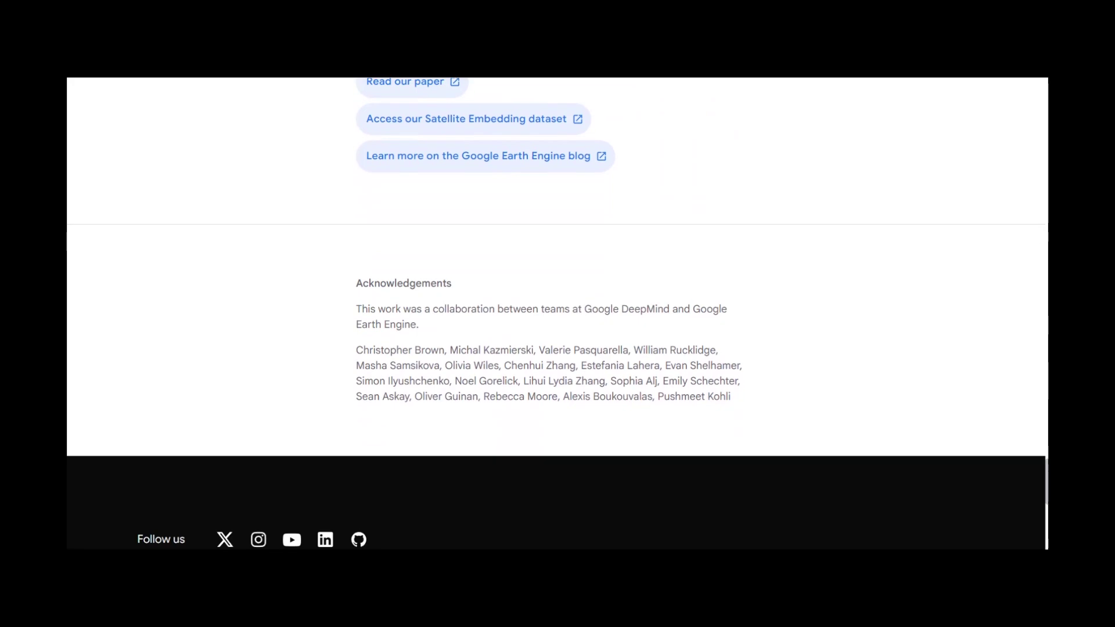
pyautogui.scroll(-1, 558, 314)
pyautogui.scroll(2, 557, 313)
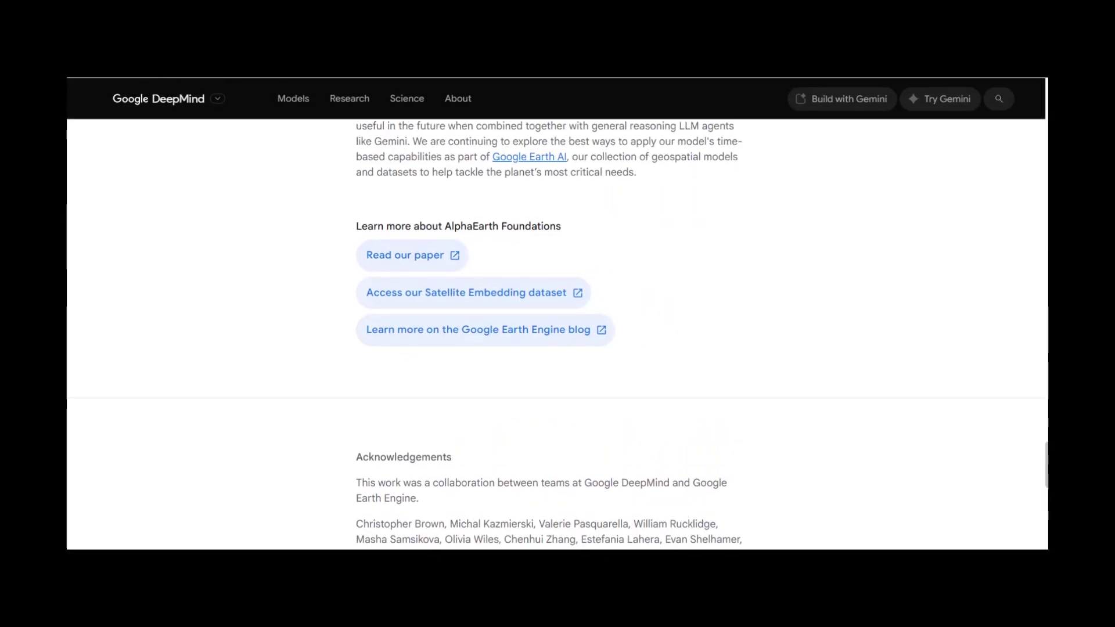
pyautogui.scroll(2, 557, 315)
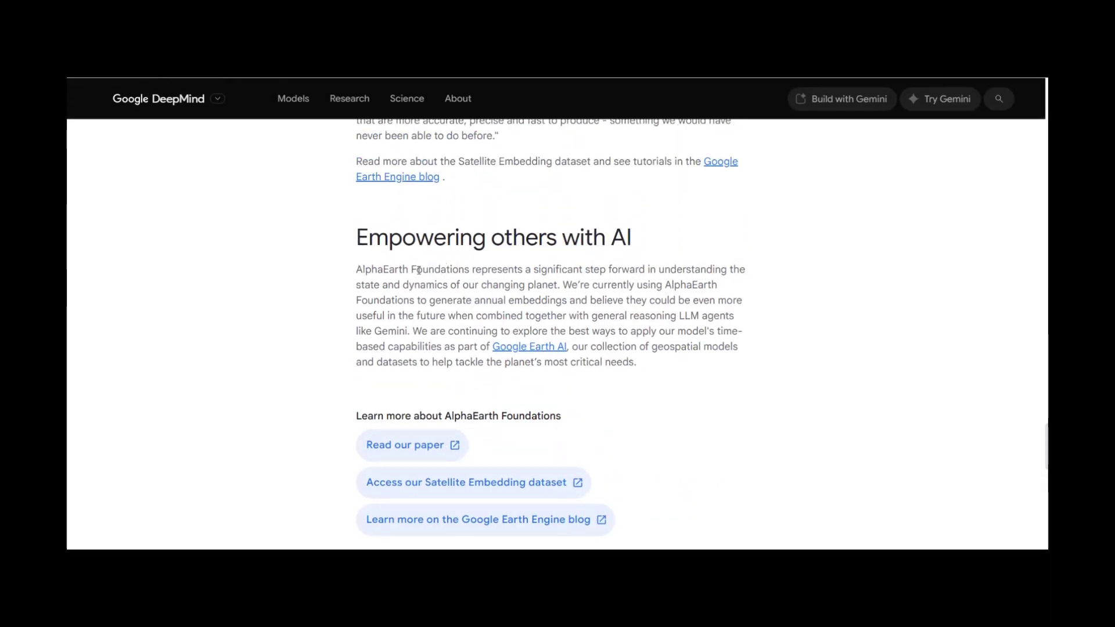
pyautogui.moveTo(349, 273); pyautogui.dragTo(649, 368)
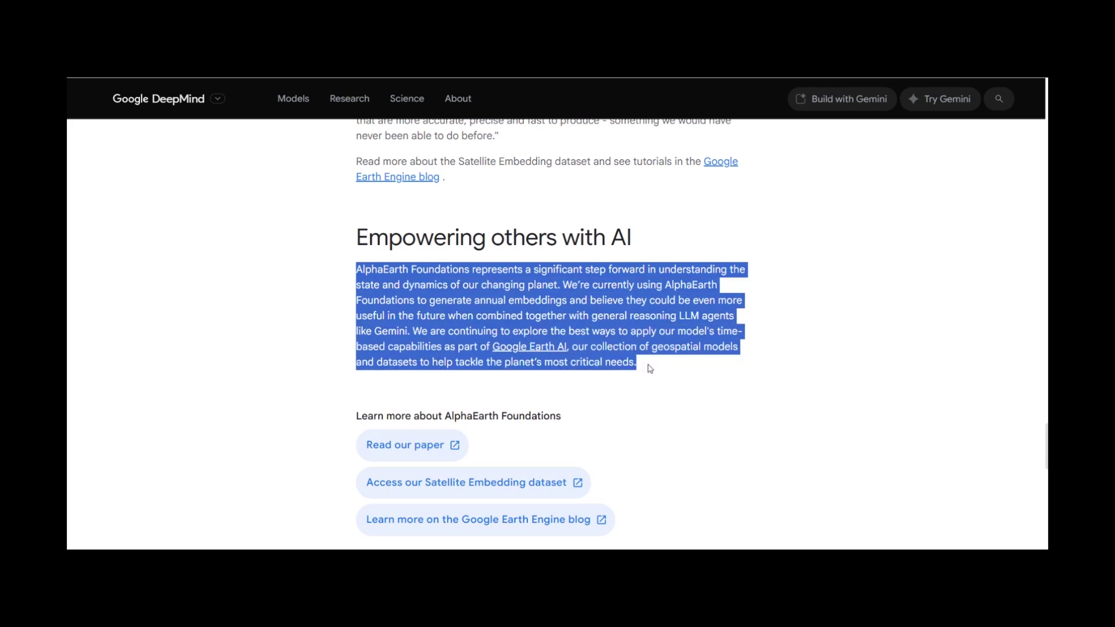
pyautogui.click(757, 364)
pyautogui.scroll(3, 756, 355)
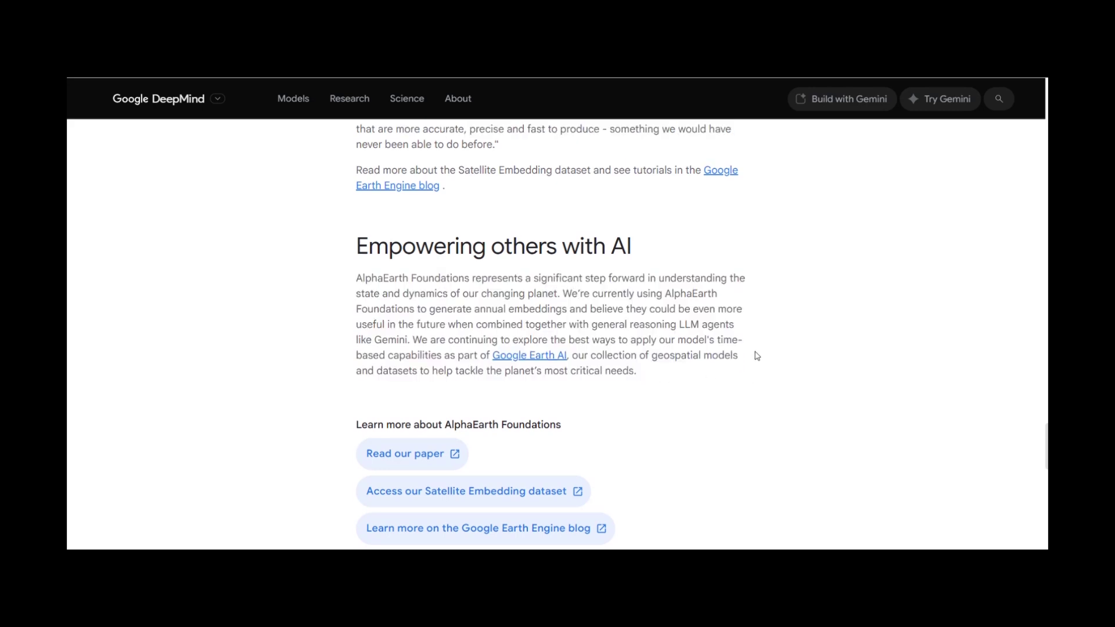
pyautogui.scroll(2, 794, 362)
pyautogui.scroll(3, 794, 361)
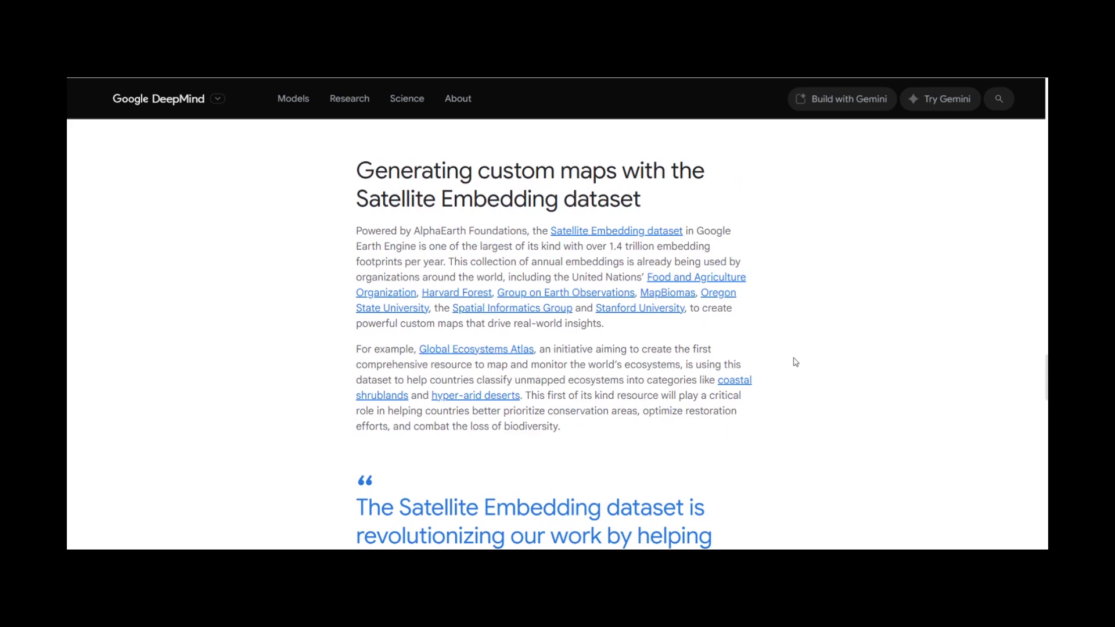
pyautogui.scroll(1, 793, 362)
pyautogui.scroll(3, 793, 362)
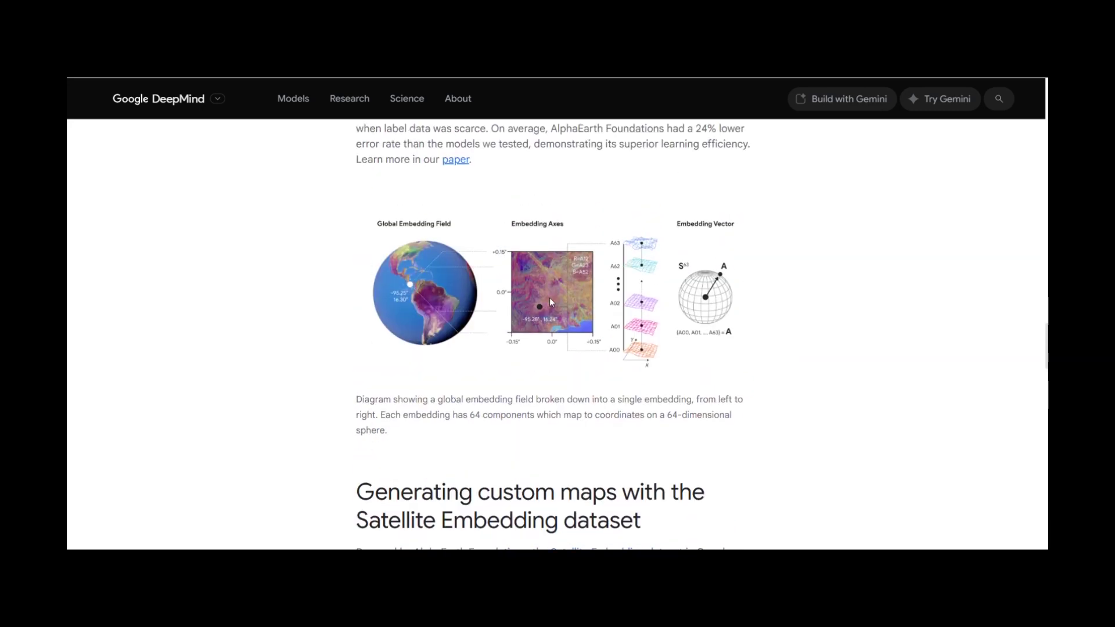
# Bring up image options for the Embedding Axes image and the workflow diagram, then dismiss them
pyautogui.rightClick(550, 279)
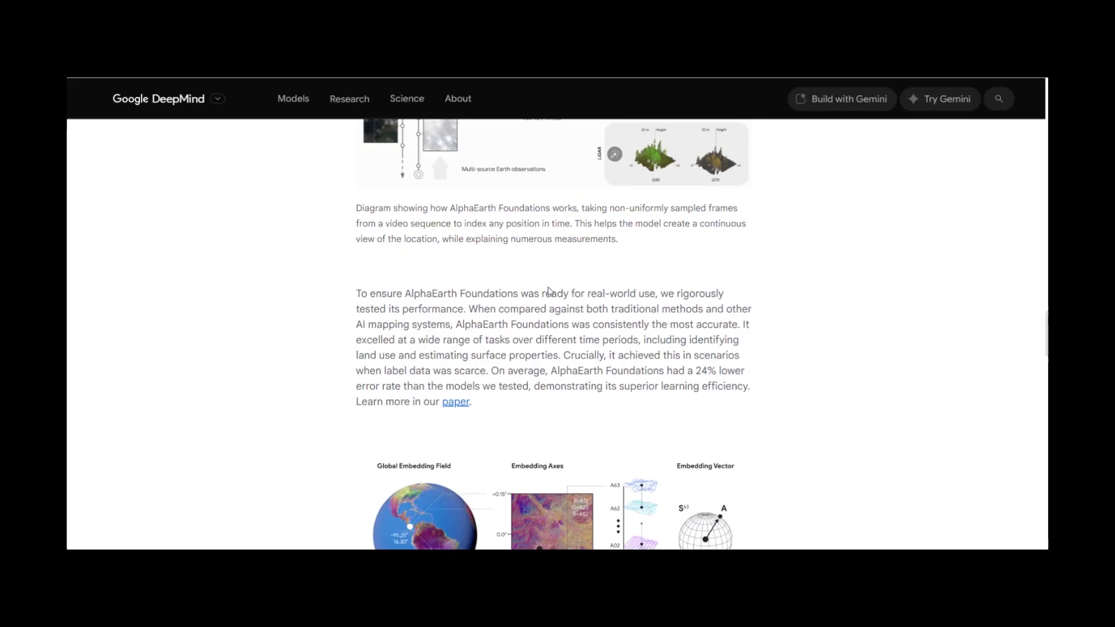
pyautogui.scroll(2, 543, 298)
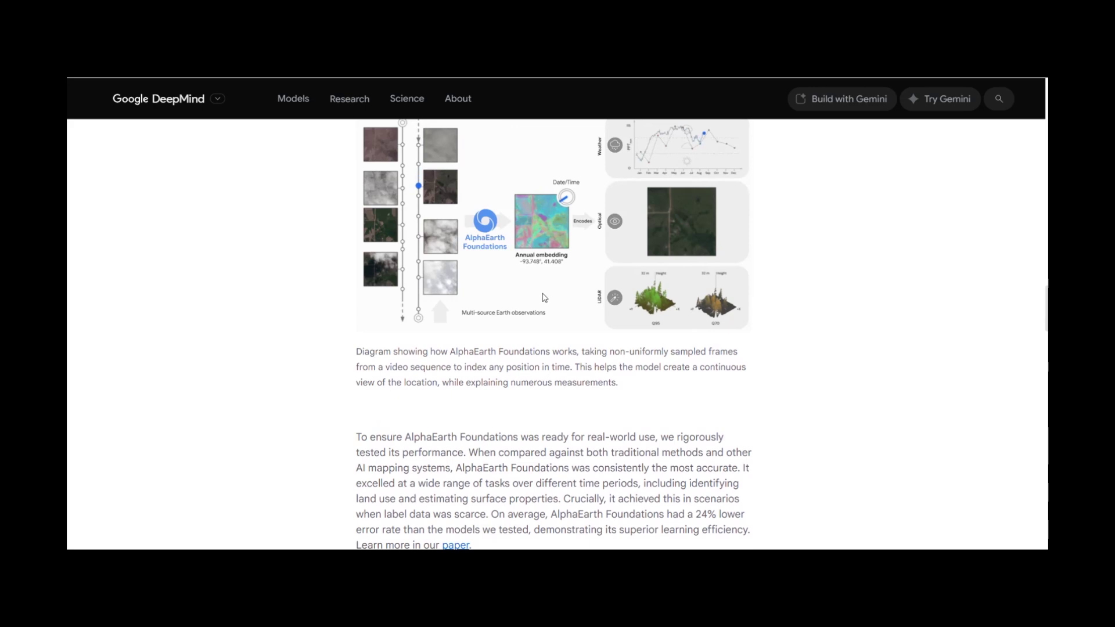
pyautogui.rightClick(578, 221)
pyautogui.press('Escape')
pyautogui.click(578, 222)
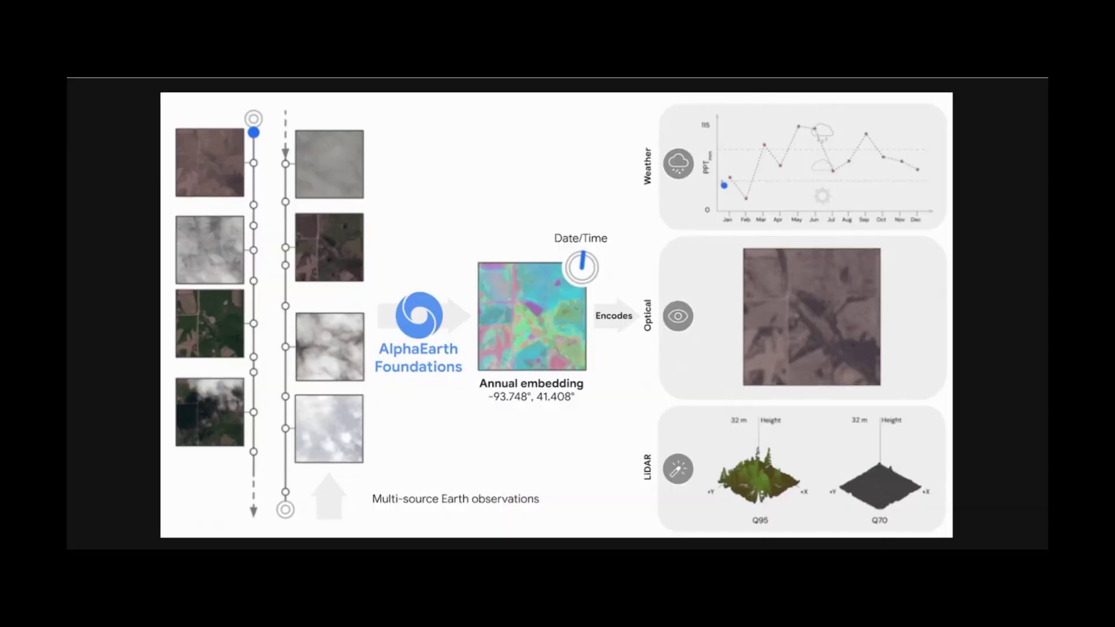